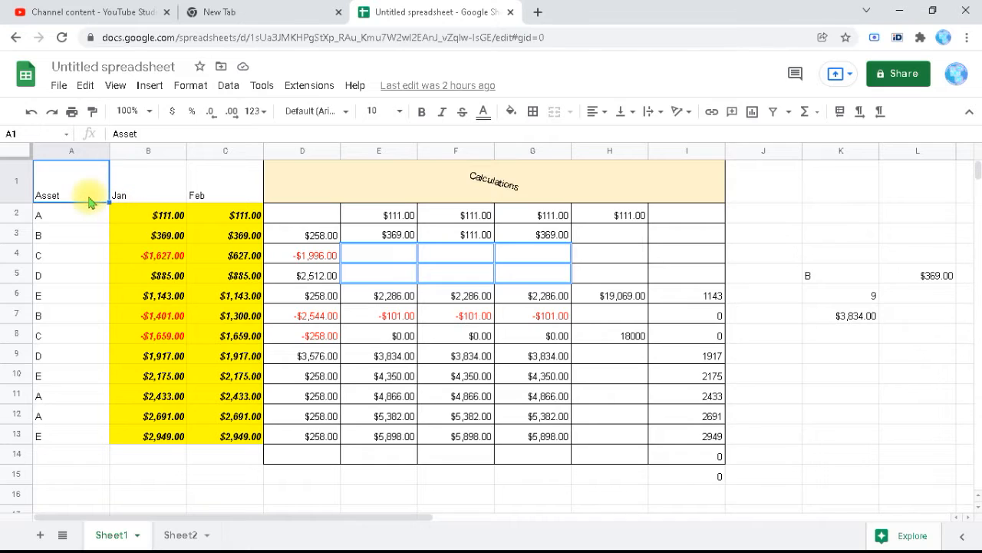
Insert a chart from the range A1:C13 and move it clear of the Asset, Jan and Feb columns.
{"action": "key", "text": "shift+Right"}
{"action": "key", "text": "shift+Right"}
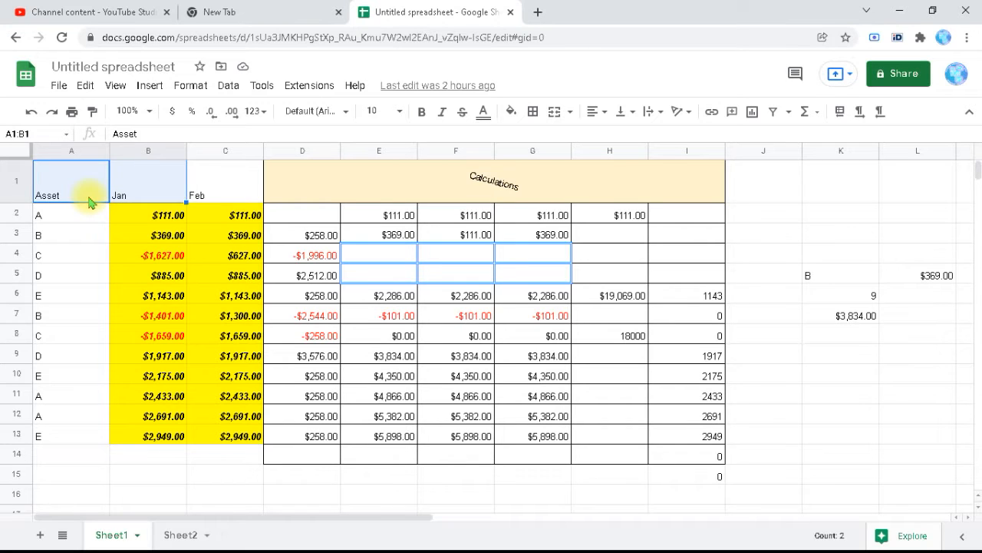
{"action": "key", "text": "shift+Down"}
{"action": "key", "text": "shift+Down"}
{"action": "key", "text": "shift+Down"}
{"action": "key", "text": "shift+Down"}
{"action": "key", "text": "shift+Down"}
{"action": "key", "text": "shift+Down"}
{"action": "key", "text": "shift+Down"}
{"action": "key", "text": "shift+Down"}
{"action": "key", "text": "shift+Down"}
{"action": "key", "text": "shift+Down"}
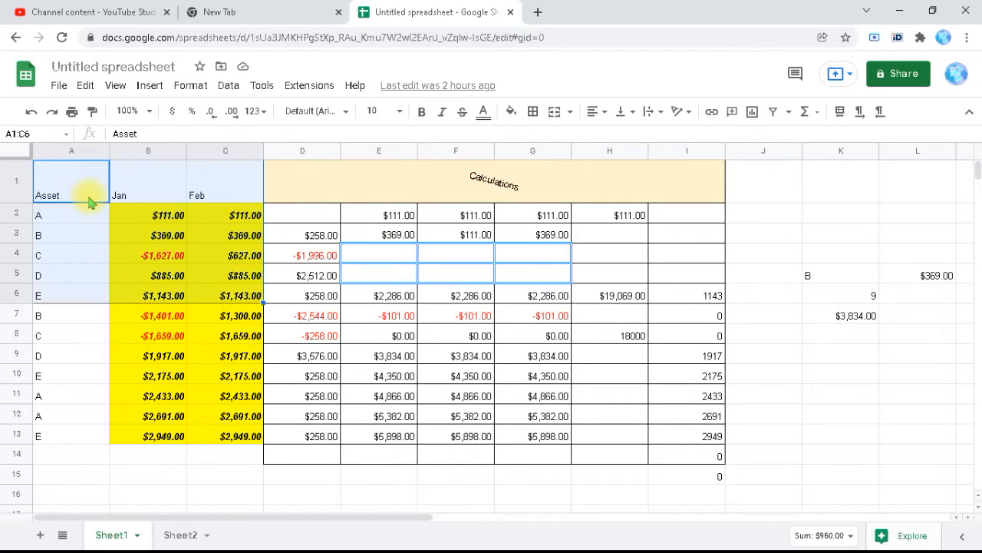
{"action": "key", "text": "shift+Down"}
{"action": "key", "text": "shift+Down"}
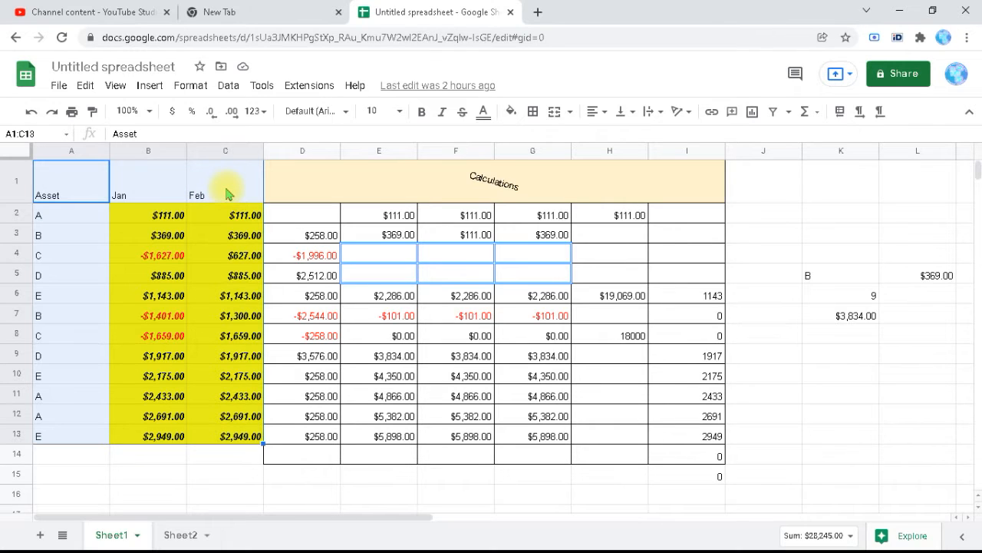
{"action": "left_click", "coordinate": [752, 114]}
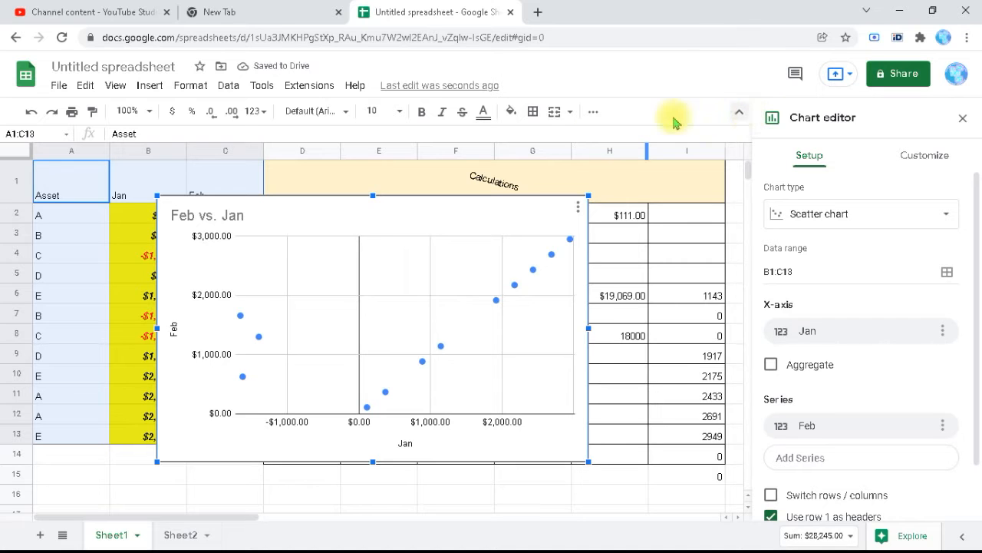
{"action": "left_click_drag", "start_coordinate": [432, 221], "coordinate": [568, 196]}
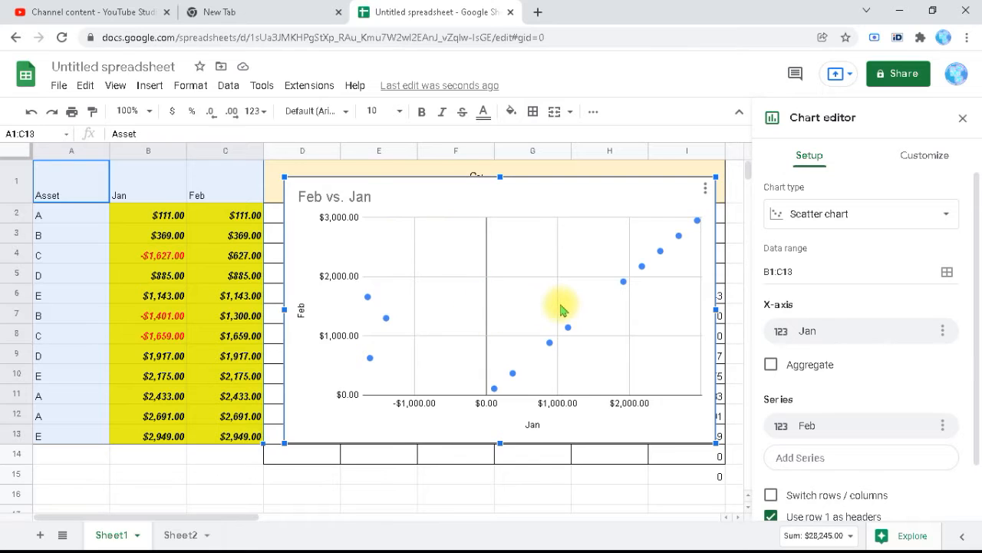
Change the scatter chart to the suggested column chart that uses the range A1:C13.
{"action": "left_click", "coordinate": [703, 192]}
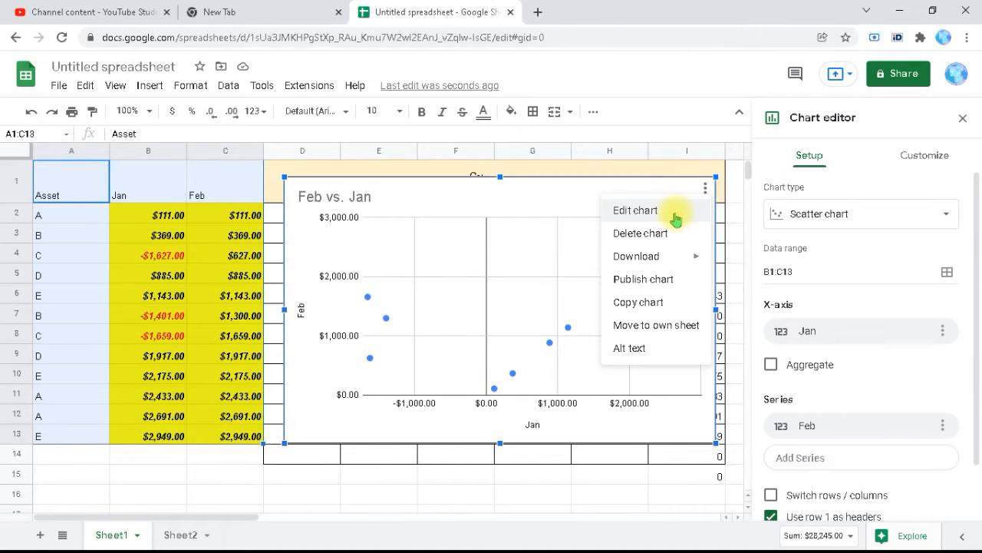
{"action": "left_click", "coordinate": [677, 214]}
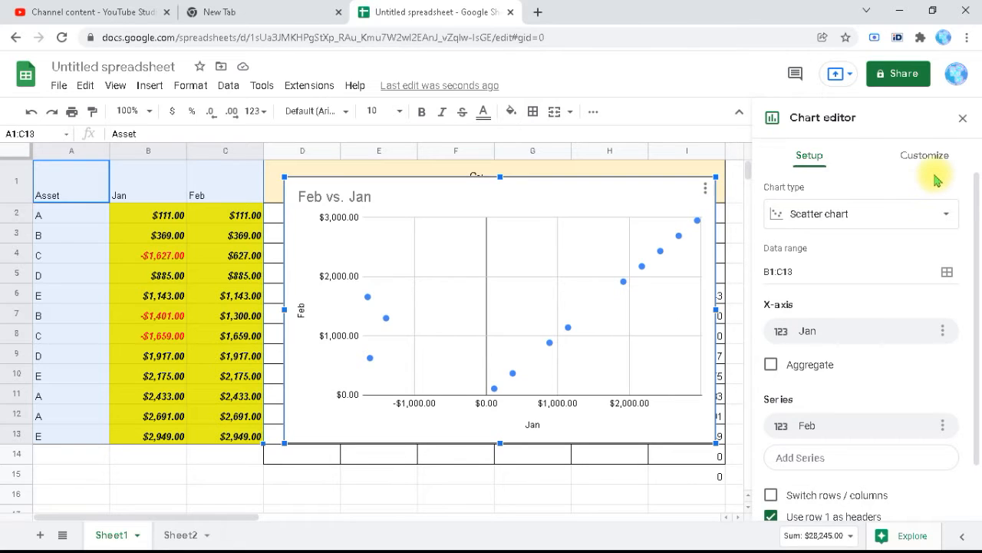
{"action": "left_click", "coordinate": [937, 220]}
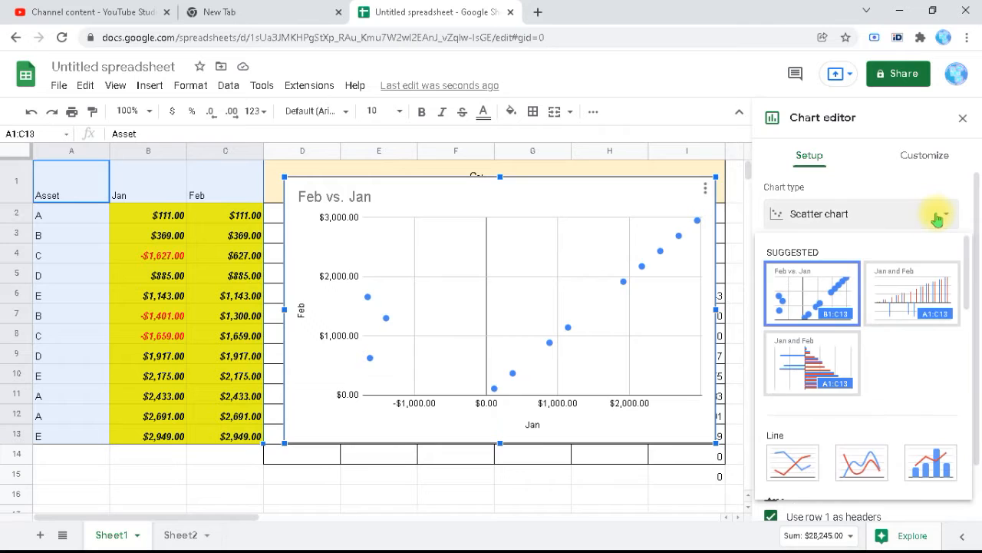
{"action": "left_click", "coordinate": [906, 284]}
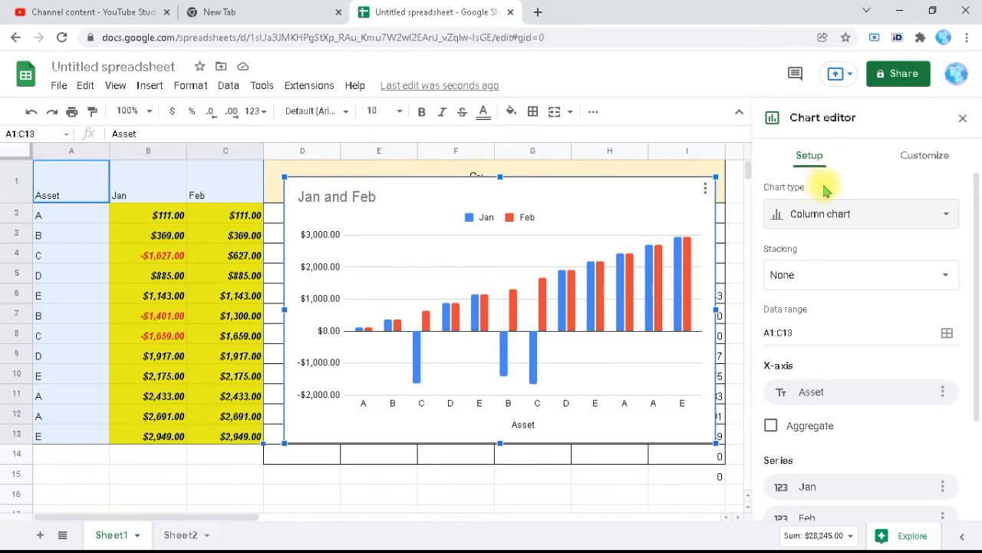
Try the suggested bar chart and the line chart types, and return to the suggested column chart.
{"action": "left_click", "coordinate": [952, 217]}
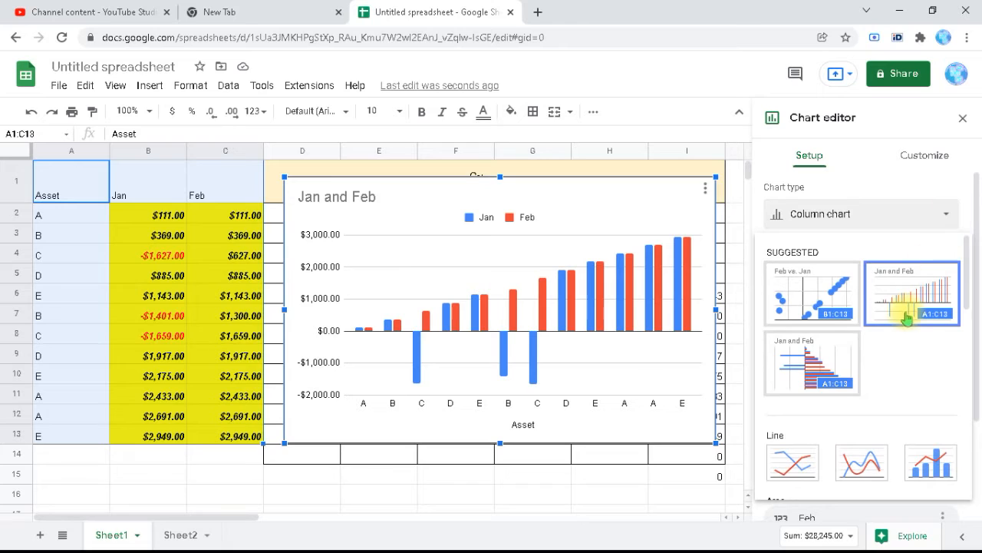
{"action": "left_click", "coordinate": [833, 371]}
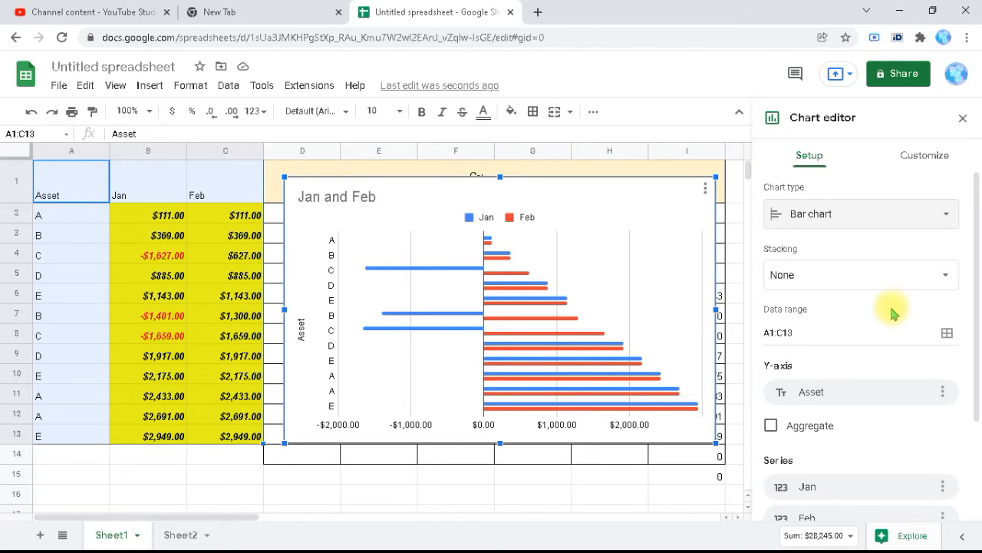
{"action": "left_click", "coordinate": [905, 212]}
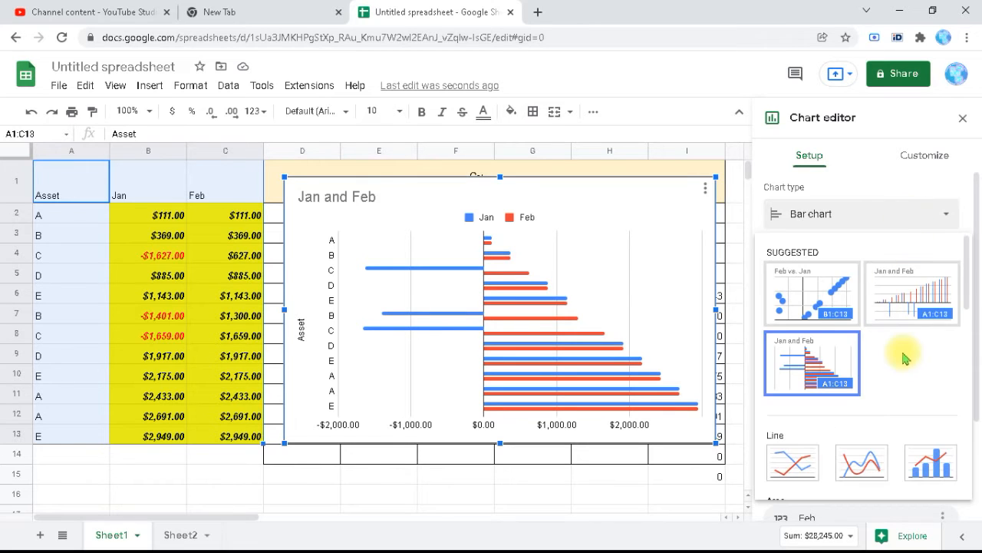
{"action": "left_click", "coordinate": [797, 465]}
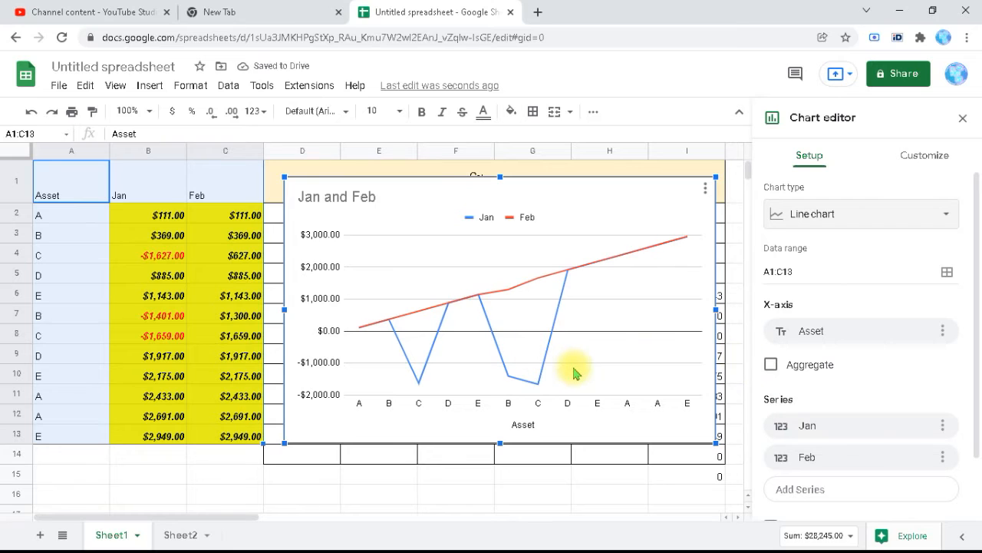
{"action": "left_click", "coordinate": [926, 214]}
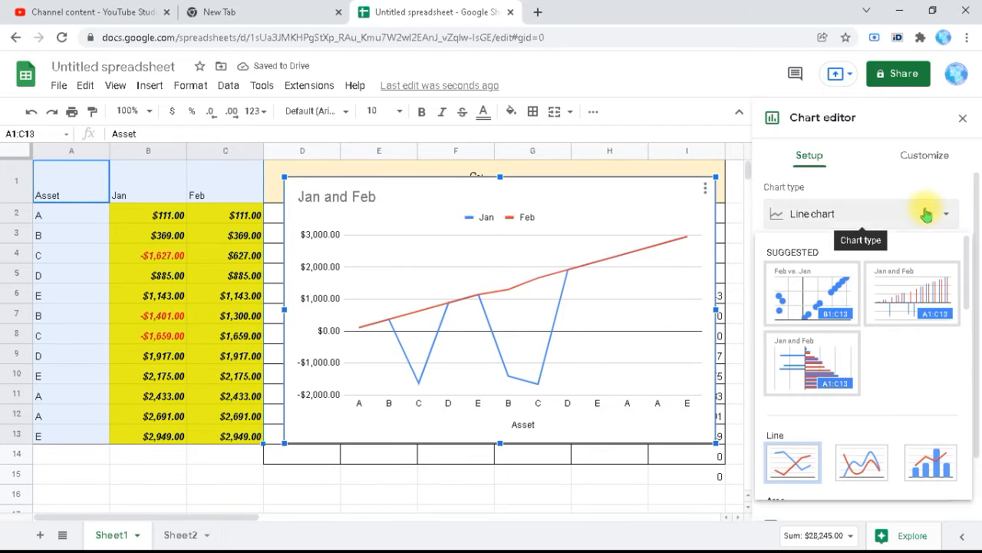
{"action": "left_click", "coordinate": [909, 310]}
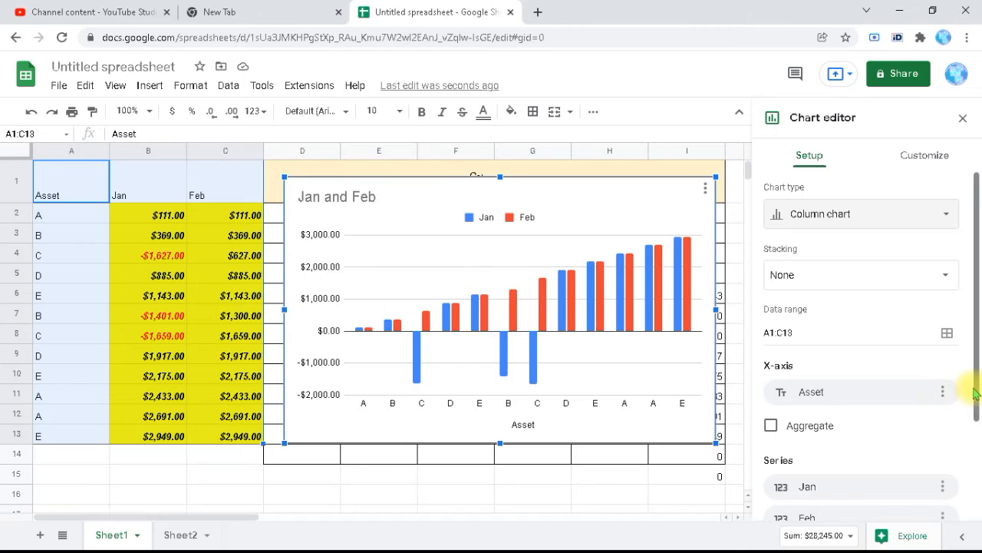
Turn on aggregation for the chart's Asset X-axis.
{"action": "left_click_drag", "start_coordinate": [975, 392], "coordinate": [978, 434]}
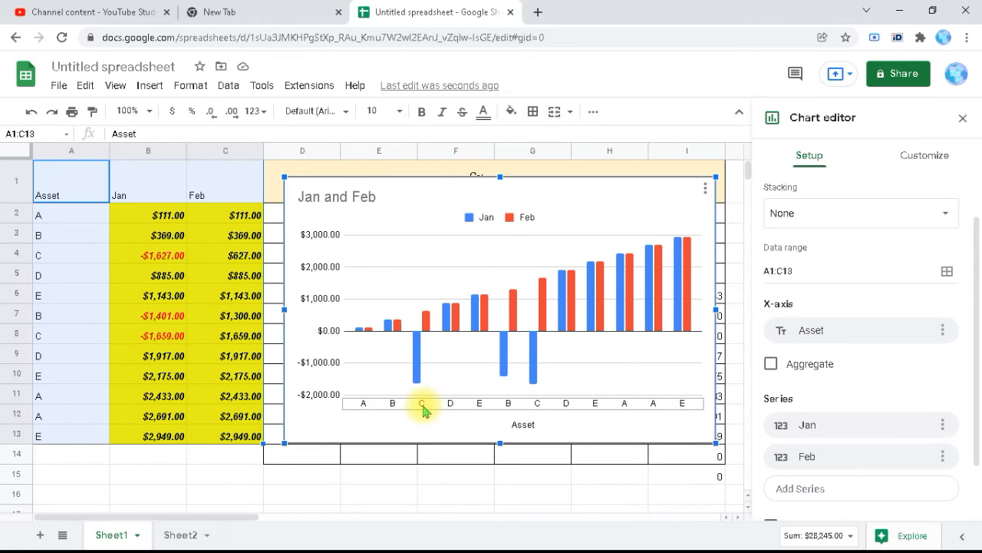
{"action": "left_click", "coordinate": [771, 365]}
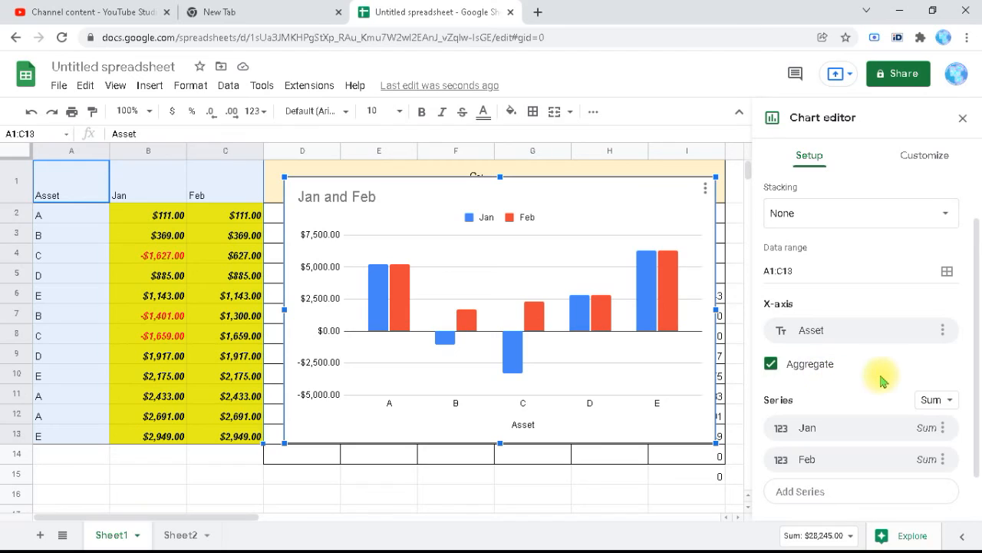
Try the Min, Max, Average and Count aggregate types for the Jan and Feb series, and return them to Sum.
{"action": "left_click", "coordinate": [950, 402]}
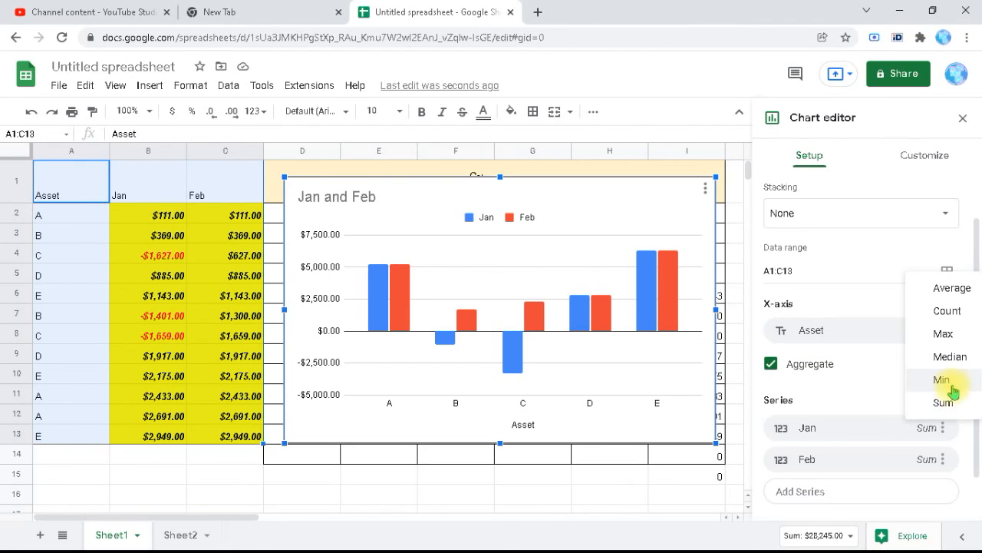
{"action": "left_click", "coordinate": [950, 381]}
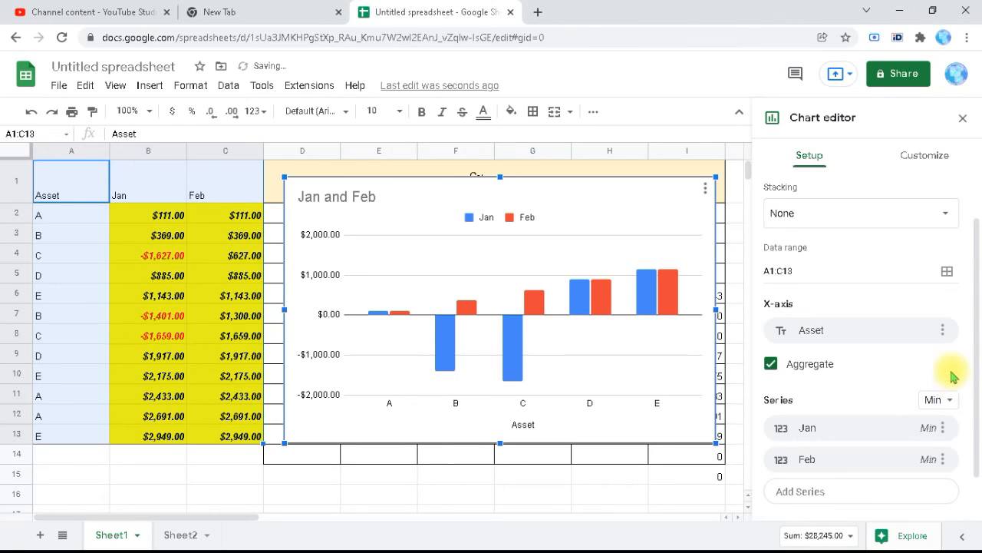
{"action": "left_click", "coordinate": [948, 400]}
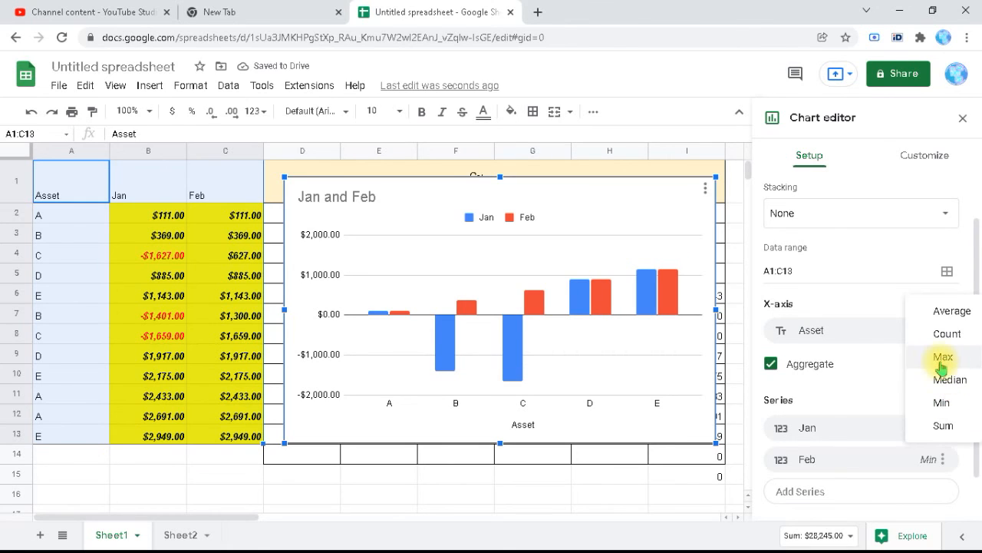
{"action": "left_click", "coordinate": [943, 361]}
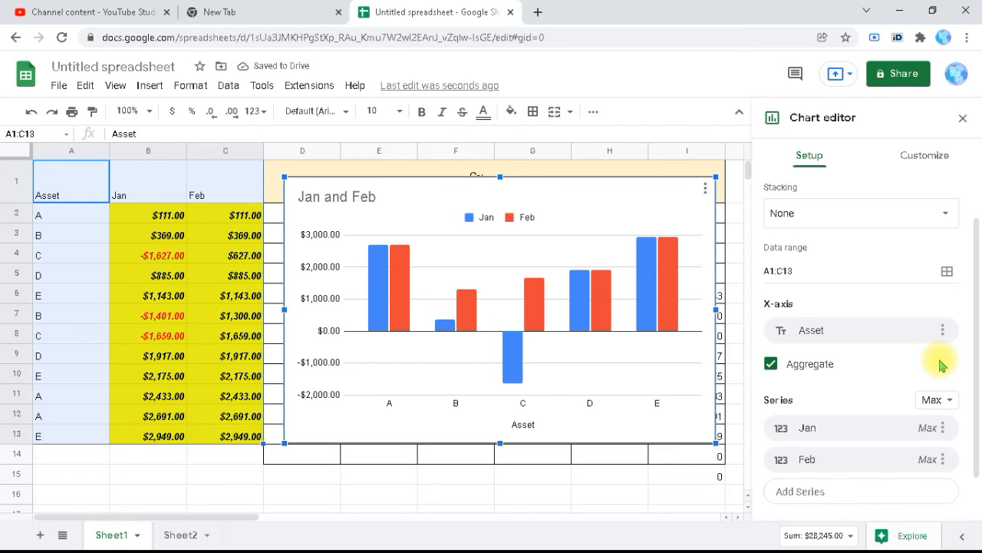
{"action": "left_click", "coordinate": [949, 401]}
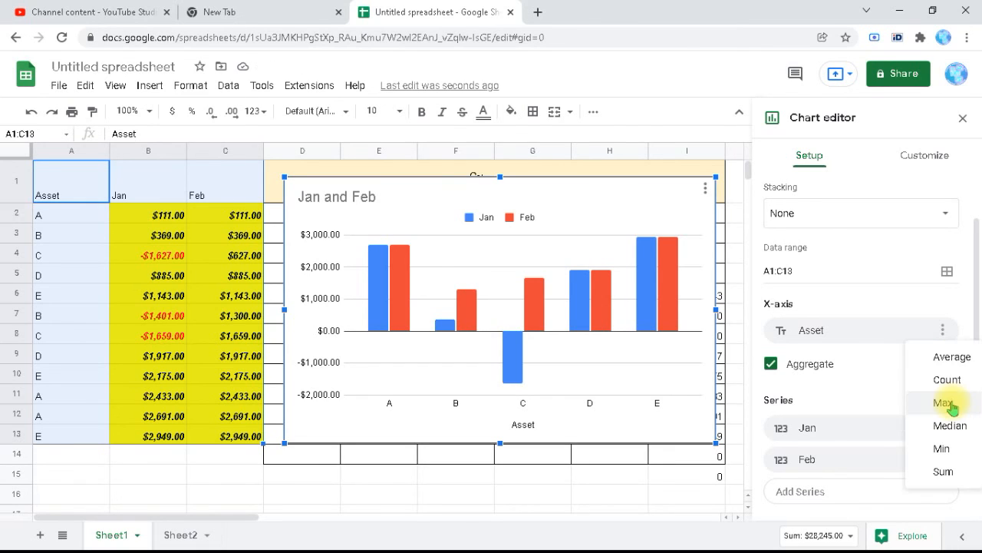
{"action": "left_click", "coordinate": [949, 358]}
{"action": "left_click", "coordinate": [946, 399]}
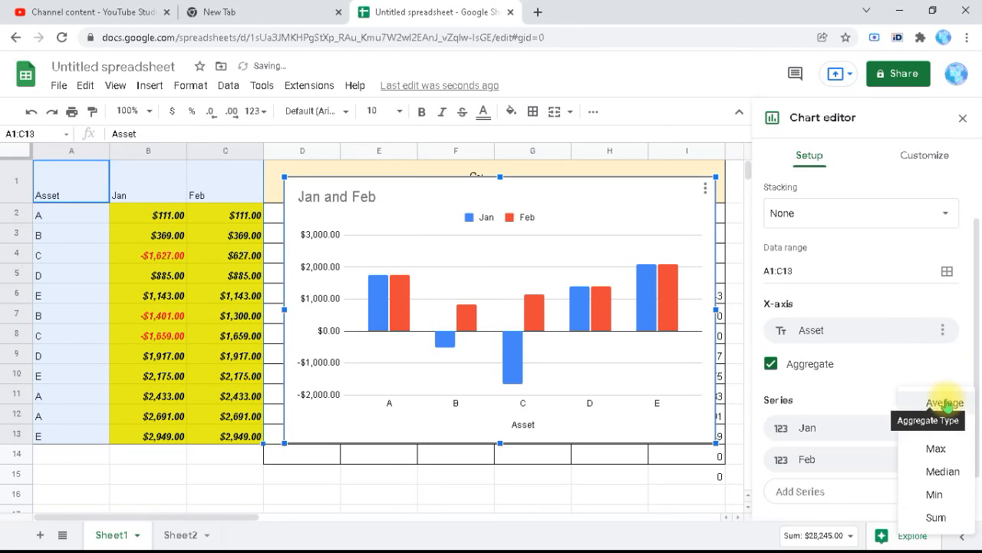
{"action": "left_click", "coordinate": [939, 426]}
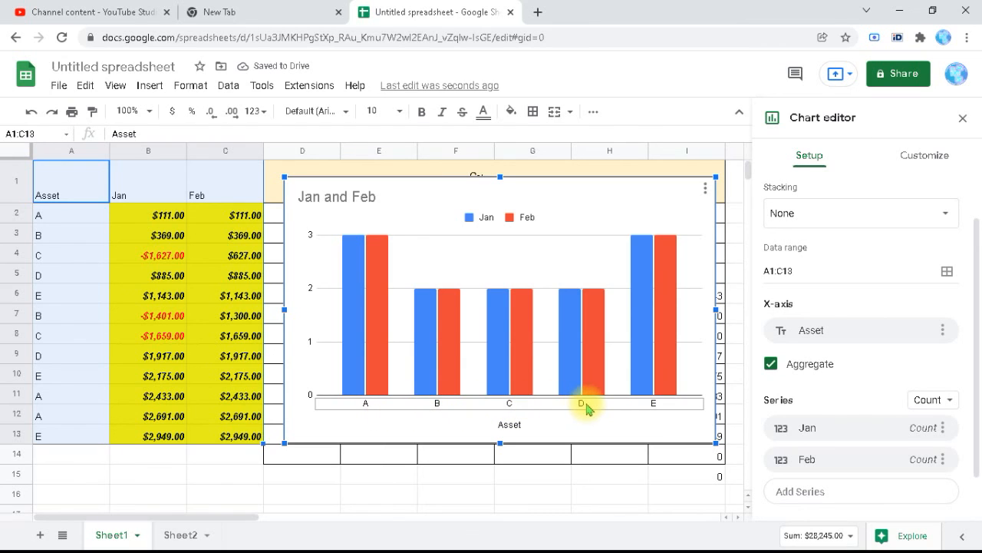
{"action": "left_click", "coordinate": [956, 403]}
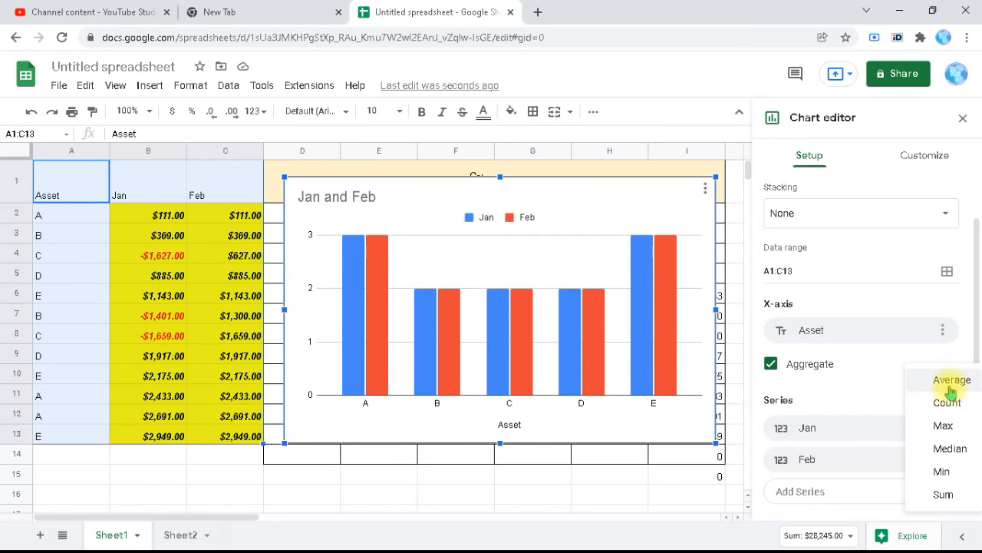
{"action": "left_click", "coordinate": [942, 492]}
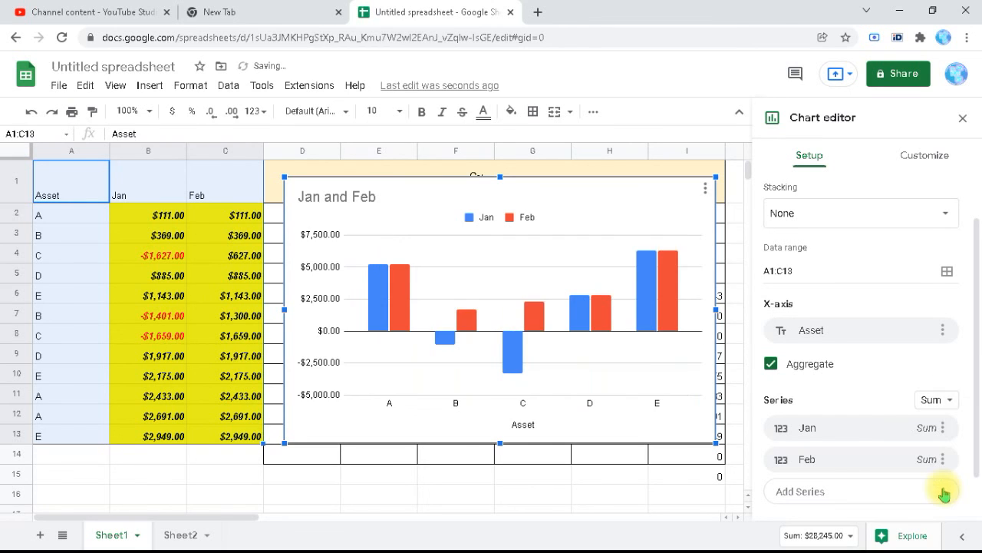